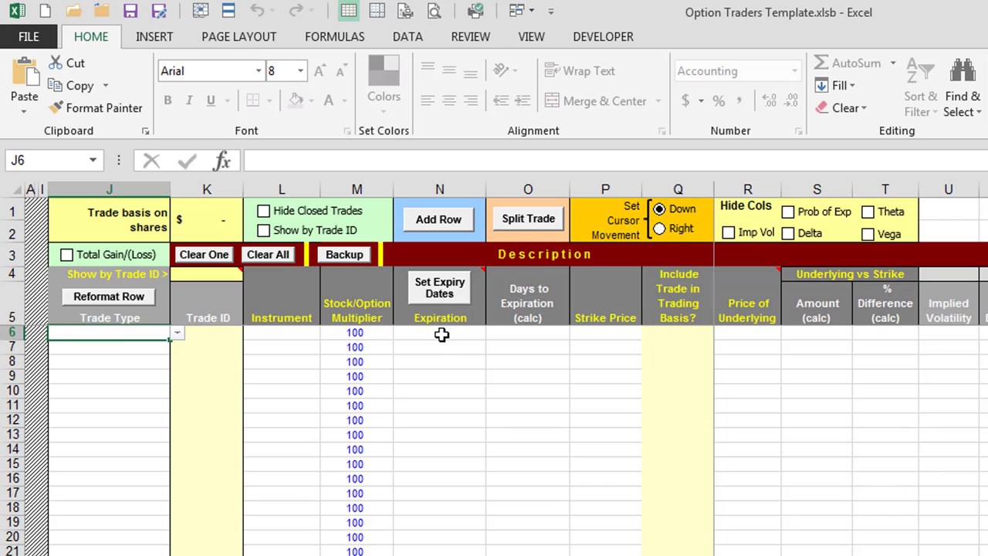
Examine the Expiration and Enter/Open Trade input columns of the first trade row, including the Activity choices.
{"action": "left_click", "coordinate": [441, 334]}
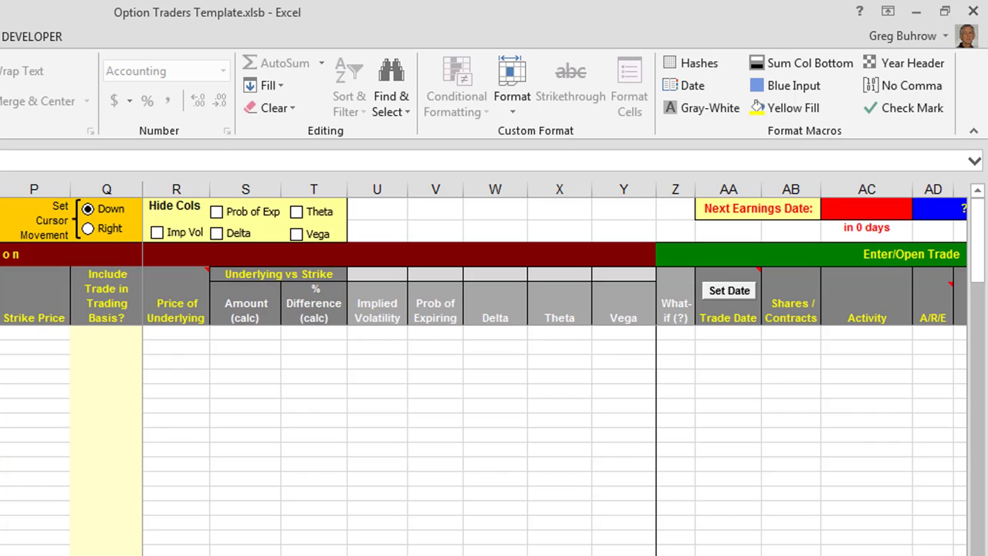
{"action": "scroll", "coordinate": [695, 427], "scroll_direction": "right", "scroll_amount": 2}
{"action": "scroll", "coordinate": [661, 422], "scroll_direction": "right", "scroll_amount": 2}
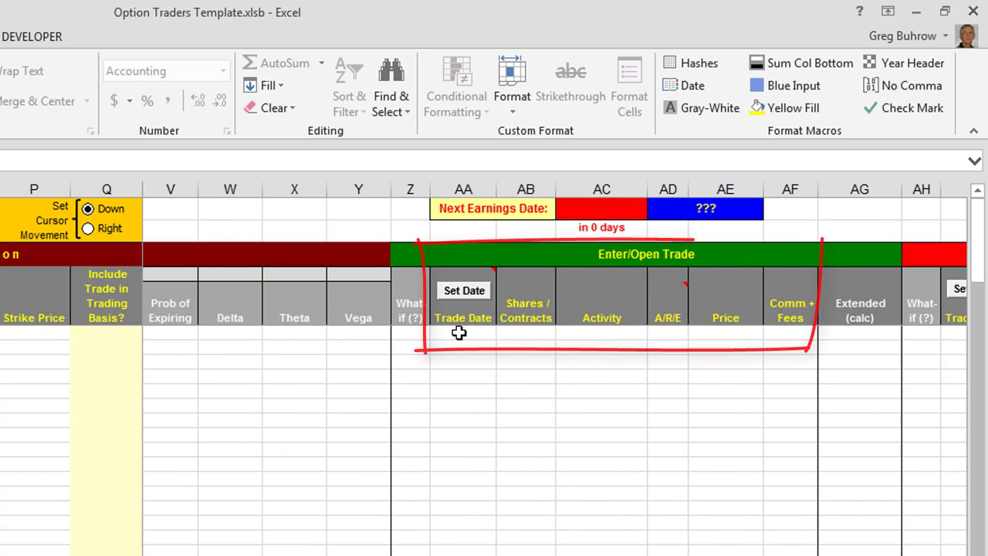
{"action": "left_click", "coordinate": [599, 335]}
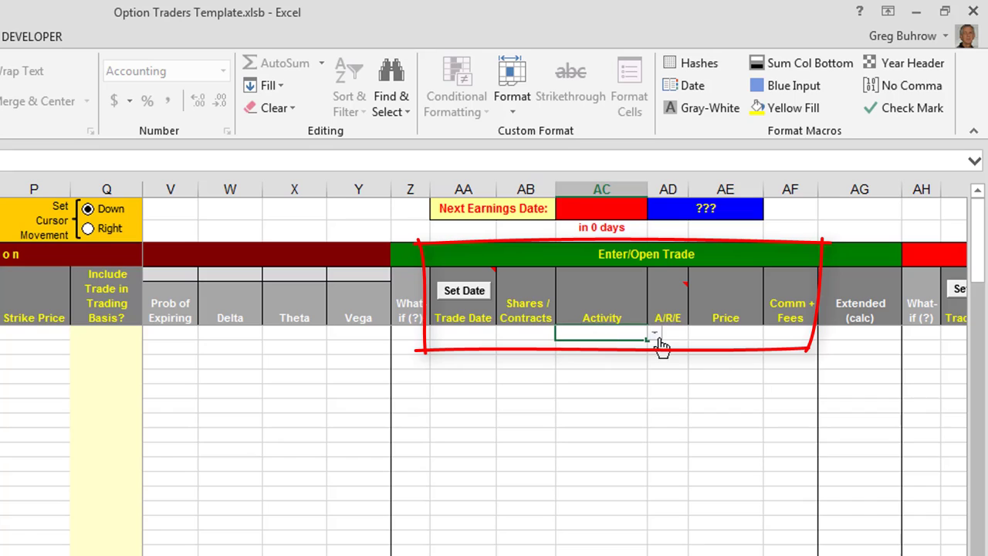
{"action": "left_click", "coordinate": [655, 338]}
{"action": "left_click", "coordinate": [655, 338]}
{"action": "left_click", "coordinate": [722, 332]}
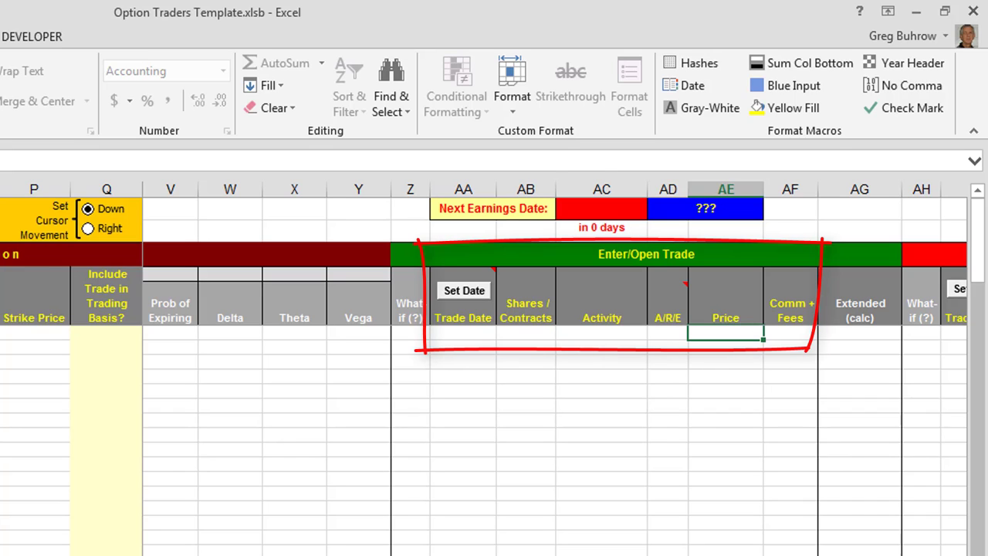
Examine the Exit/Close Trade columns and the Tax Year choices, and consult the Tax sheet.
{"action": "scroll", "coordinate": [421, 340], "scroll_direction": "right", "scroll_amount": 9}
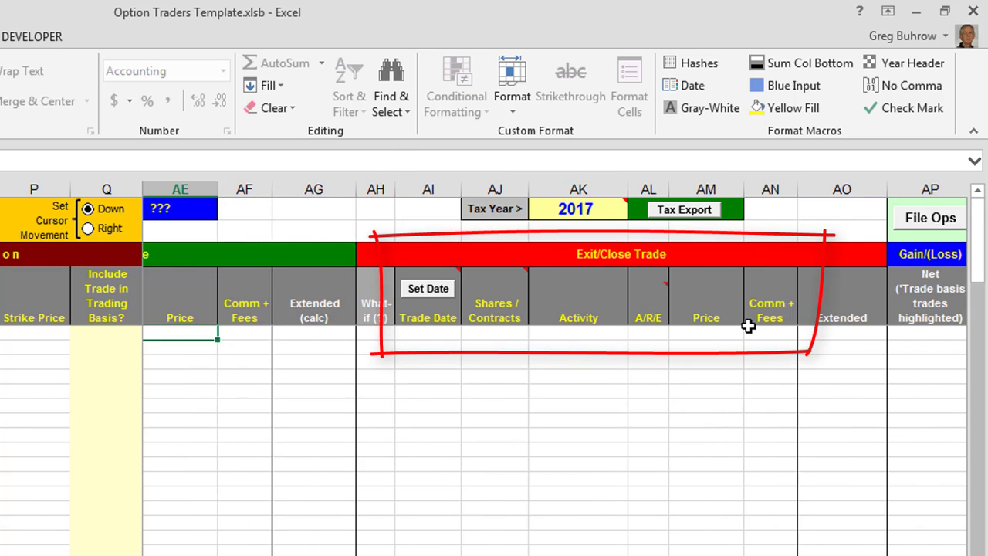
{"action": "left_click", "coordinate": [570, 211]}
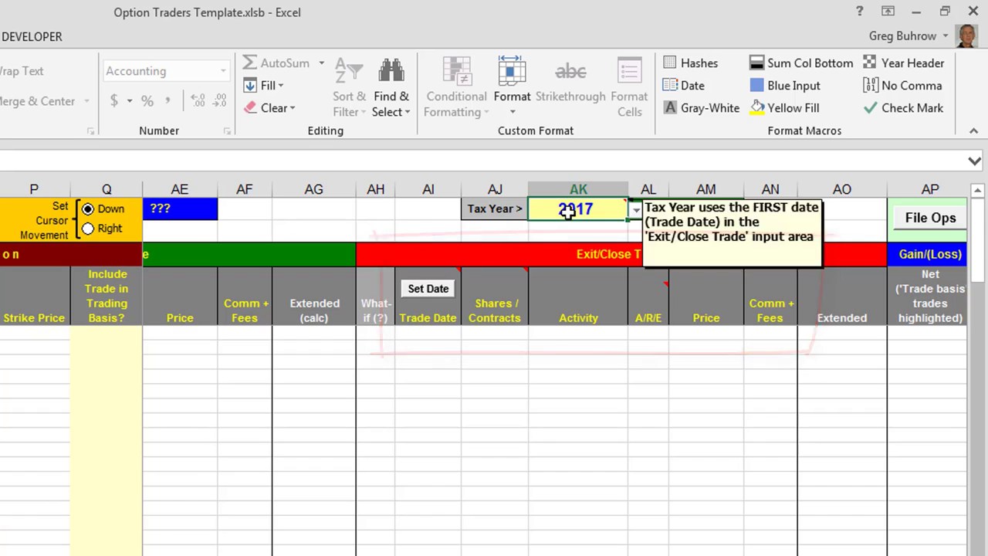
{"action": "left_click", "coordinate": [637, 213]}
{"action": "left_click", "coordinate": [637, 213]}
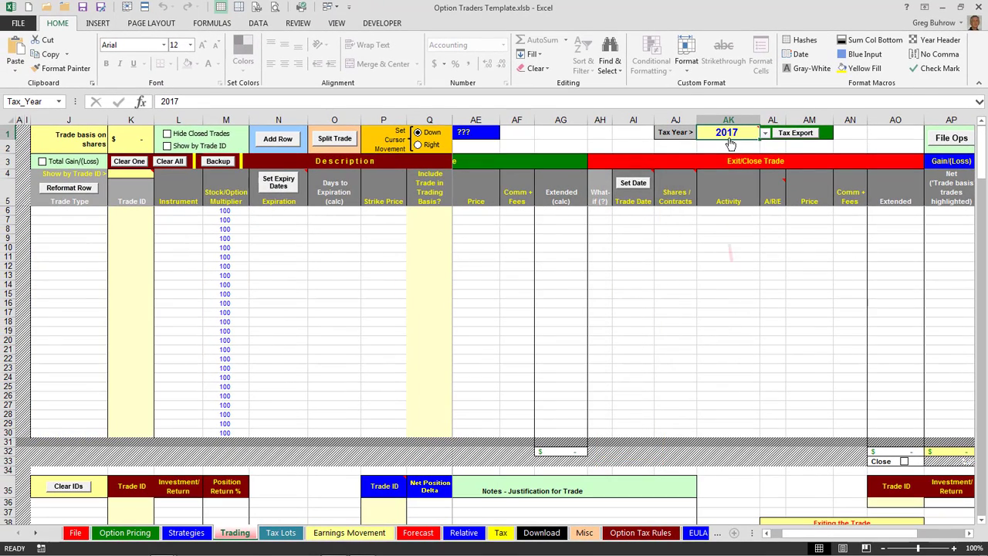
{"action": "left_click", "coordinate": [500, 533]}
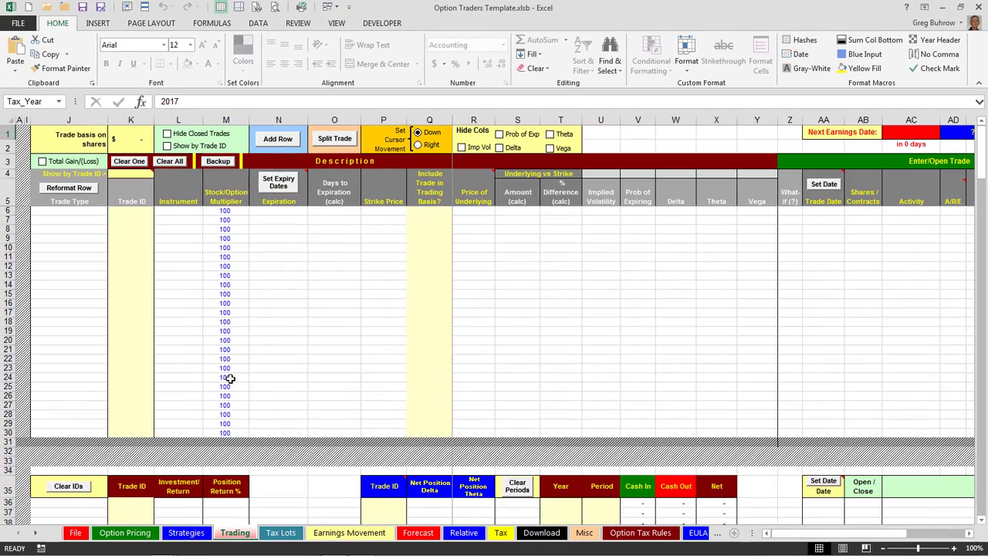
Review the Trade ID choices available for the first trade row on the Trading sheet.
{"action": "scroll", "coordinate": [236, 381], "scroll_direction": "down", "scroll_amount": 7}
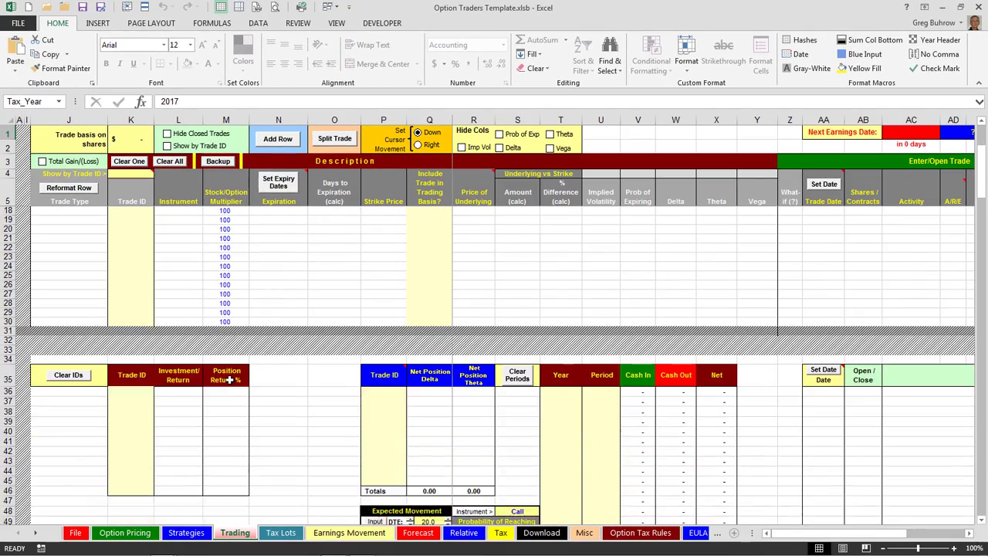
{"action": "scroll", "coordinate": [236, 381], "scroll_direction": "up", "scroll_amount": 3}
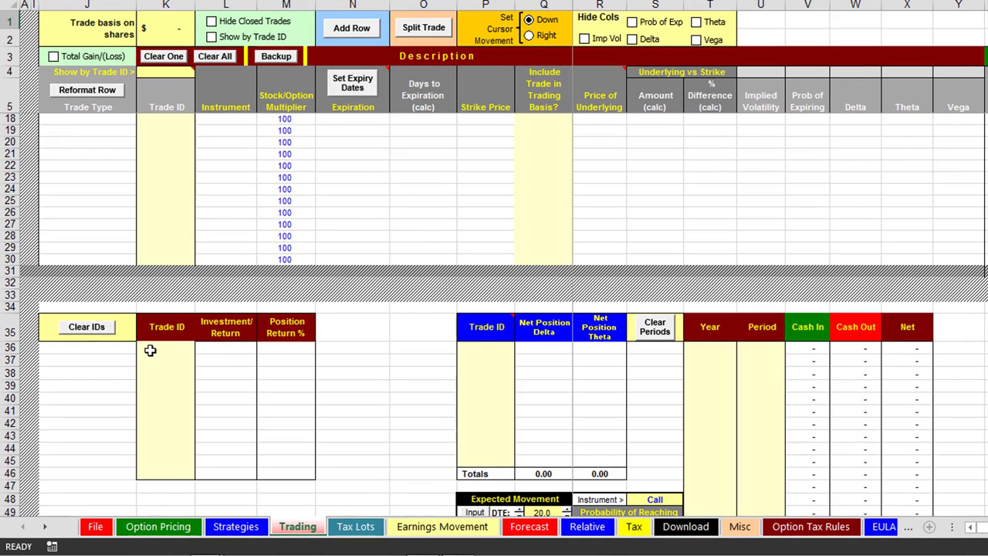
{"action": "scroll", "coordinate": [169, 139], "scroll_direction": "up", "scroll_amount": 4}
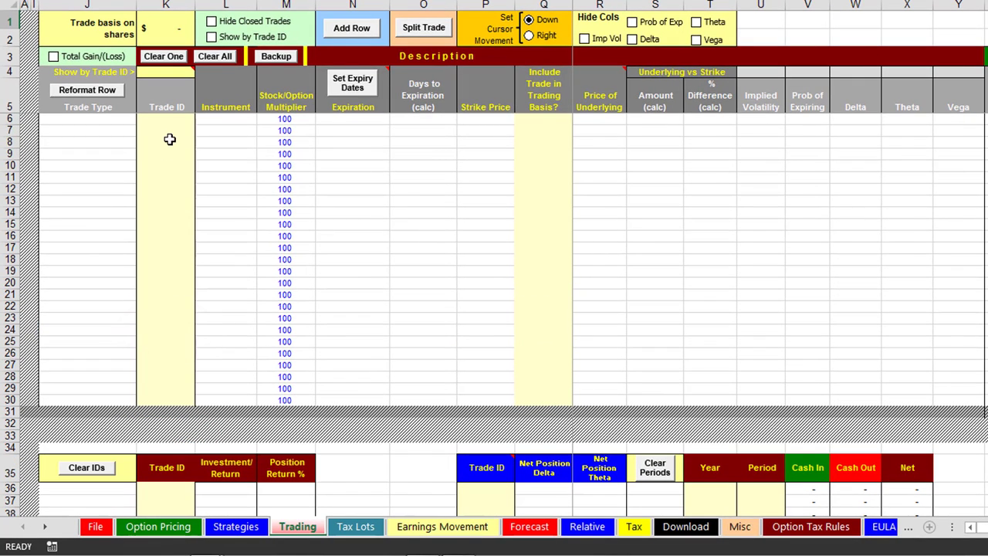
{"action": "left_click", "coordinate": [174, 116]}
{"action": "left_click", "coordinate": [202, 124]}
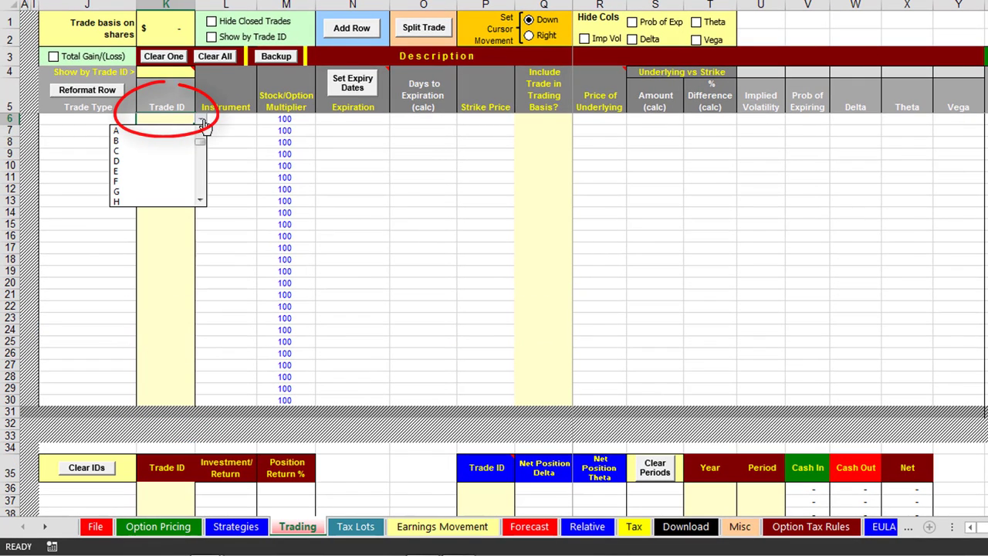
{"action": "left_click", "coordinate": [202, 122]}
{"action": "left_click", "coordinate": [202, 122]}
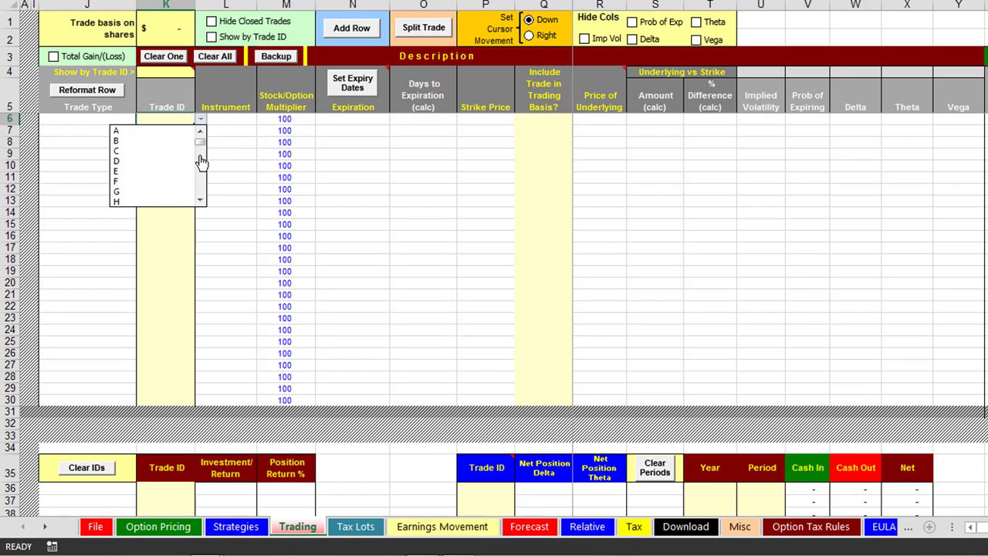
{"action": "mouse_move", "coordinate": [202, 149]}
{"action": "left_mouse_down"}
{"action": "mouse_move", "coordinate": [200, 192]}
{"action": "mouse_move", "coordinate": [207, 137]}
{"action": "left_mouse_up"}
{"action": "left_click", "coordinate": [202, 123]}
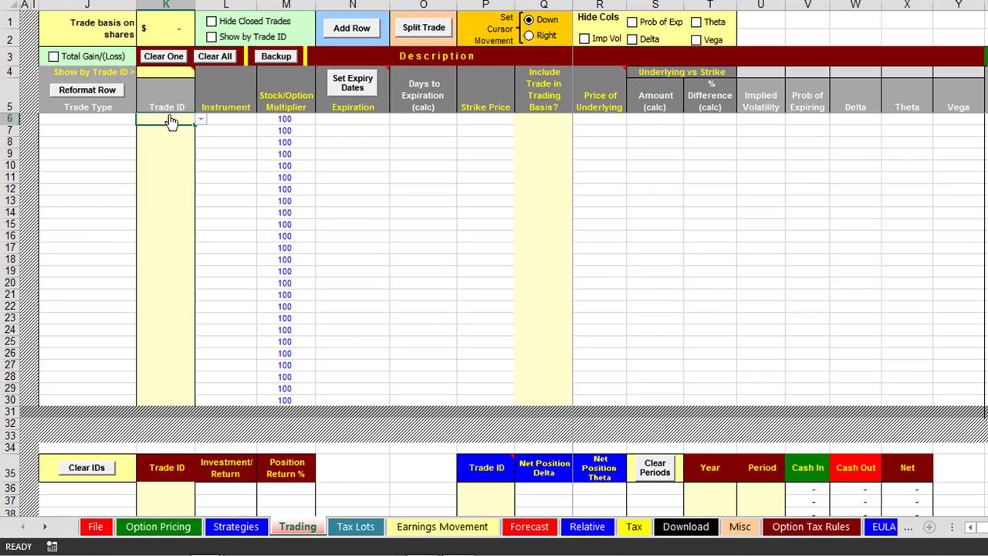
Examine the Trade ID tables below the trade rows, from Investment/Return across to Exiting the Trade, and return to the first columns.
{"action": "scroll", "coordinate": [154, 273], "scroll_direction": "down", "scroll_amount": 7}
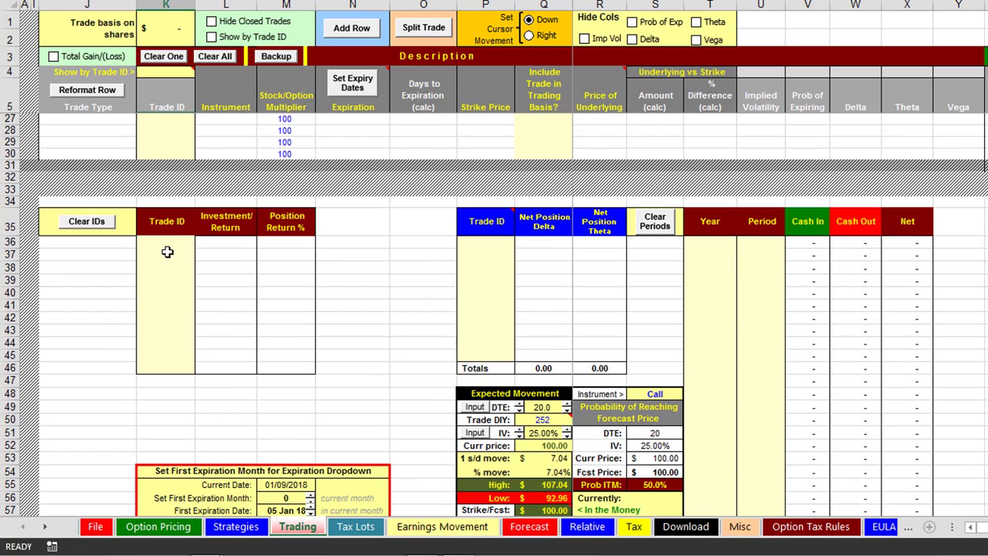
{"action": "left_click", "coordinate": [167, 243]}
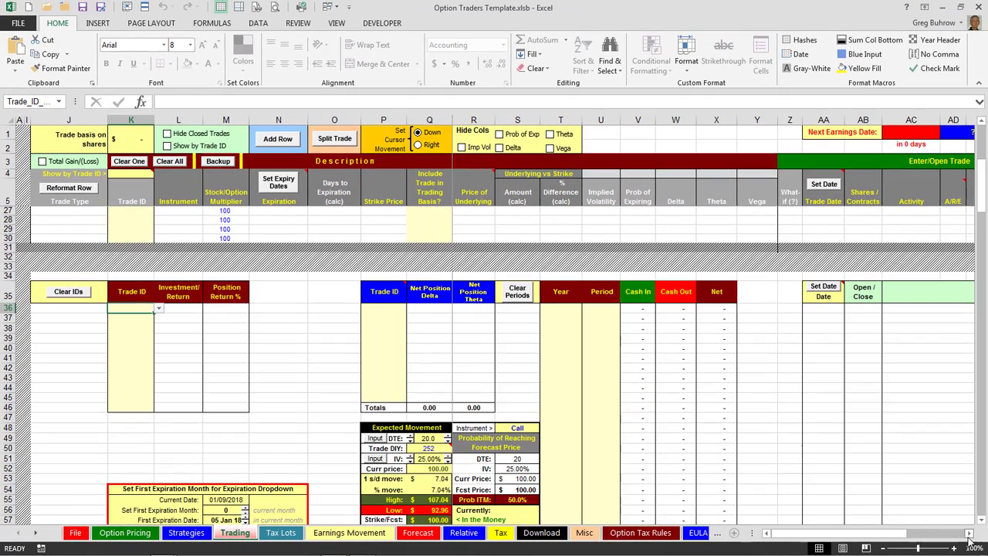
{"action": "left_click", "coordinate": [967, 532]}
{"action": "left_click", "coordinate": [964, 533]}
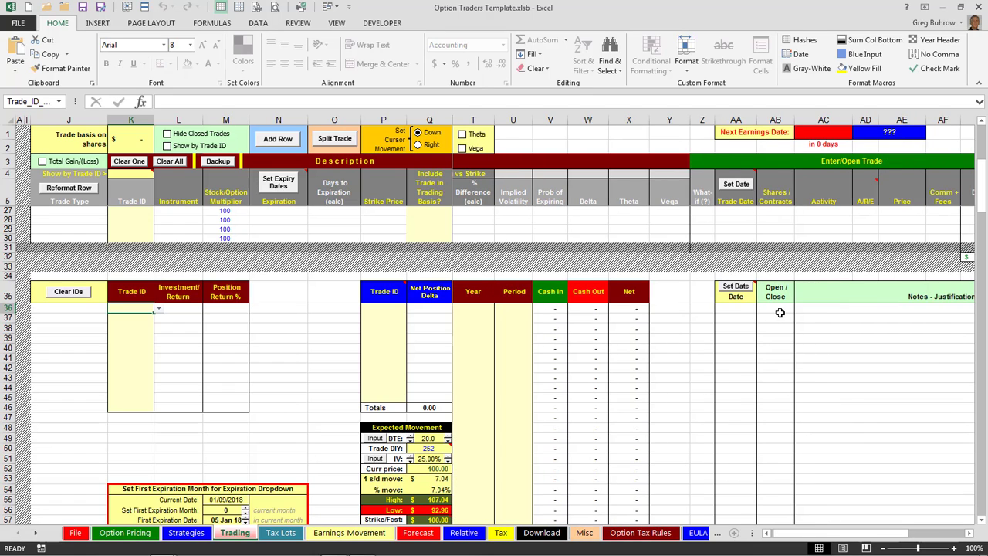
{"action": "left_click", "coordinate": [970, 534]}
{"action": "left_click", "coordinate": [969, 533]}
{"action": "left_click", "coordinate": [970, 533]}
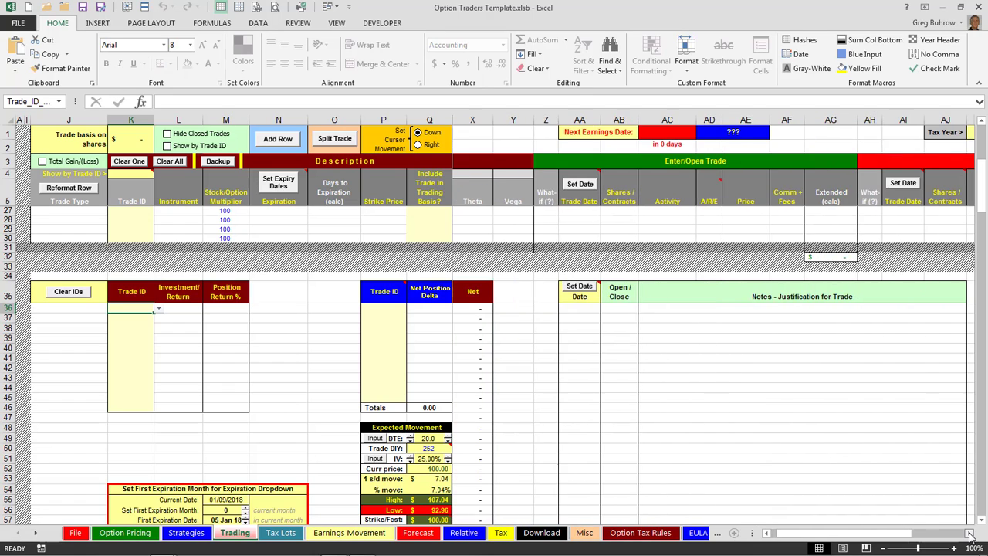
{"action": "left_click", "coordinate": [969, 533]}
{"action": "left_click", "coordinate": [970, 533]}
{"action": "left_click", "coordinate": [969, 533]}
{"action": "left_click", "coordinate": [969, 534]}
{"action": "left_click", "coordinate": [969, 533]}
{"action": "left_click", "coordinate": [970, 533]}
{"action": "left_click", "coordinate": [969, 533]}
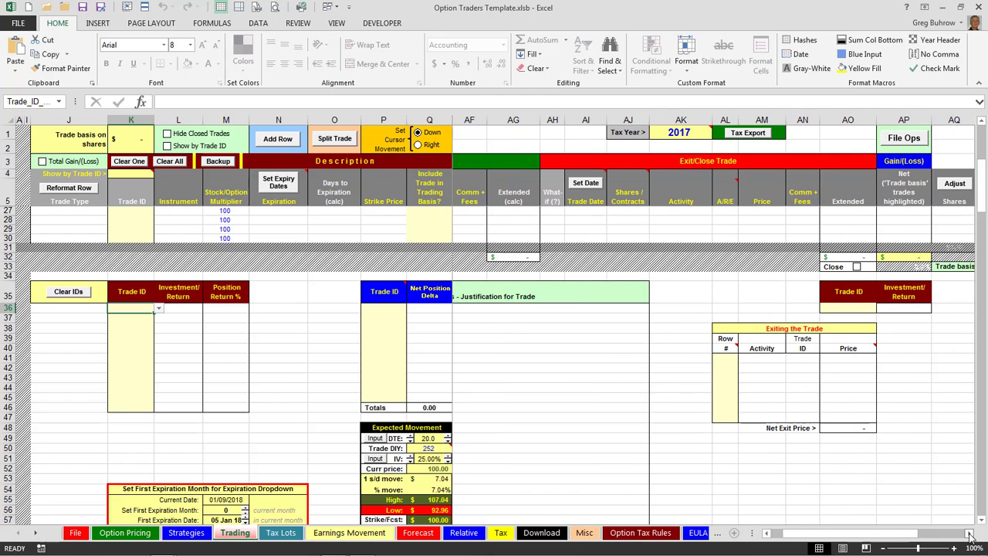
{"action": "left_click", "coordinate": [970, 533]}
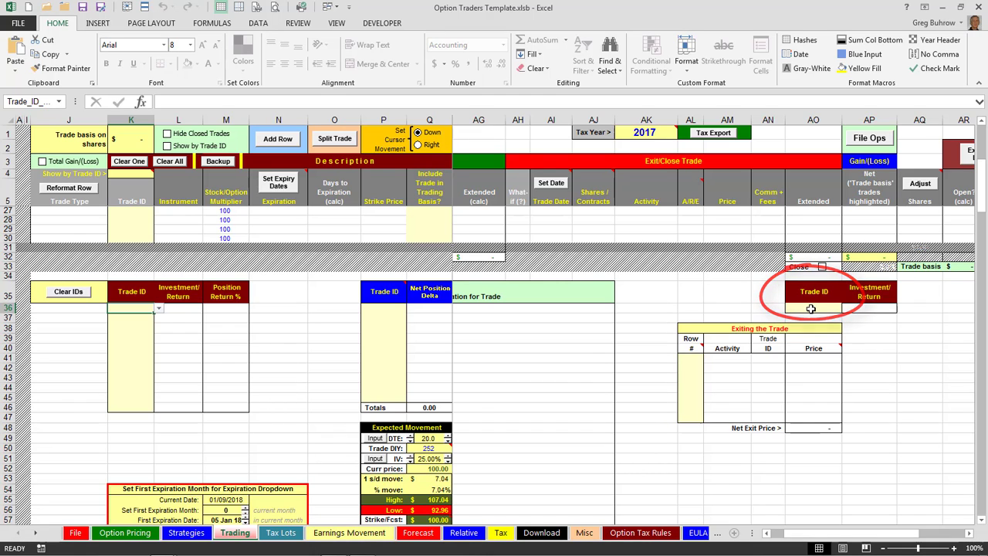
{"action": "scroll", "coordinate": [892, 313], "scroll_direction": "up", "scroll_amount": 5}
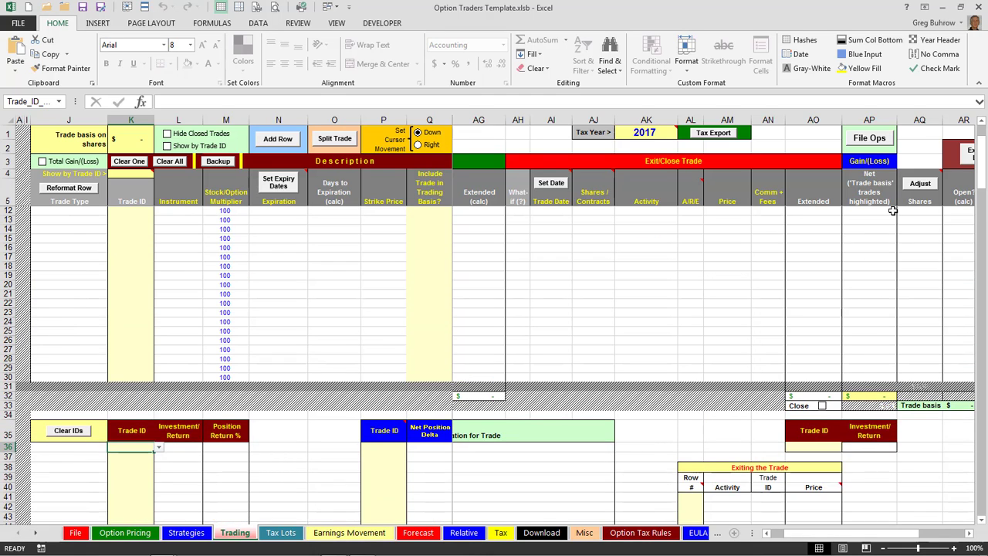
{"action": "scroll", "coordinate": [856, 390], "scroll_direction": "down", "scroll_amount": 5}
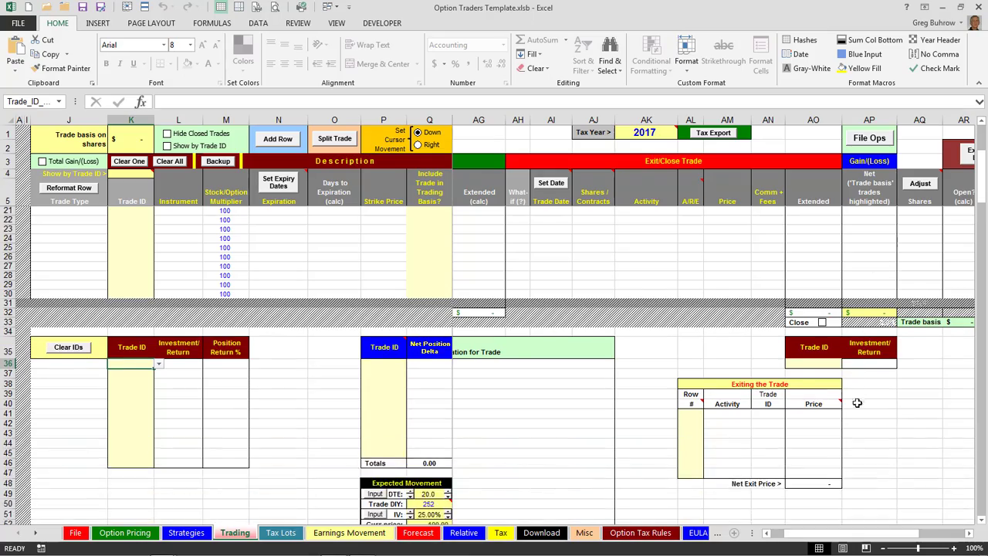
{"action": "left_click_drag", "start_coordinate": [855, 533], "coordinate": [818, 535]}
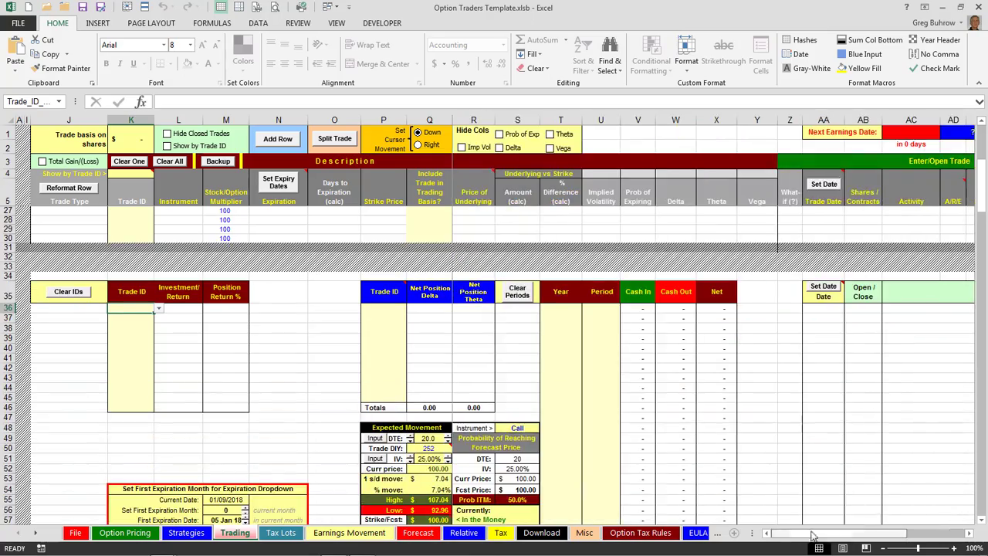
Locate the first expiration month settings, return to the trade input rows, and view the Expiration choices for row 6.
{"action": "scroll", "coordinate": [227, 419], "scroll_direction": "down", "scroll_amount": 5}
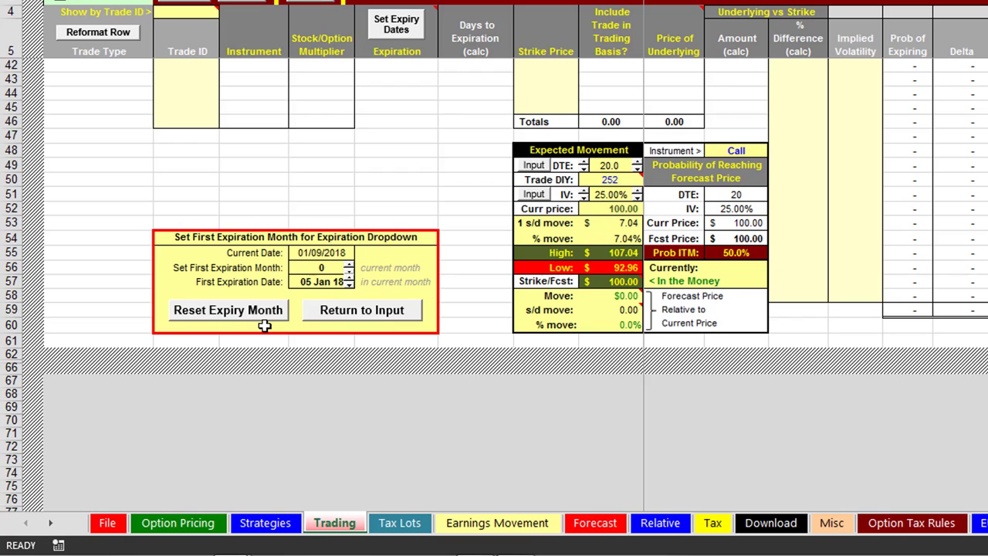
{"action": "left_click", "coordinate": [398, 308]}
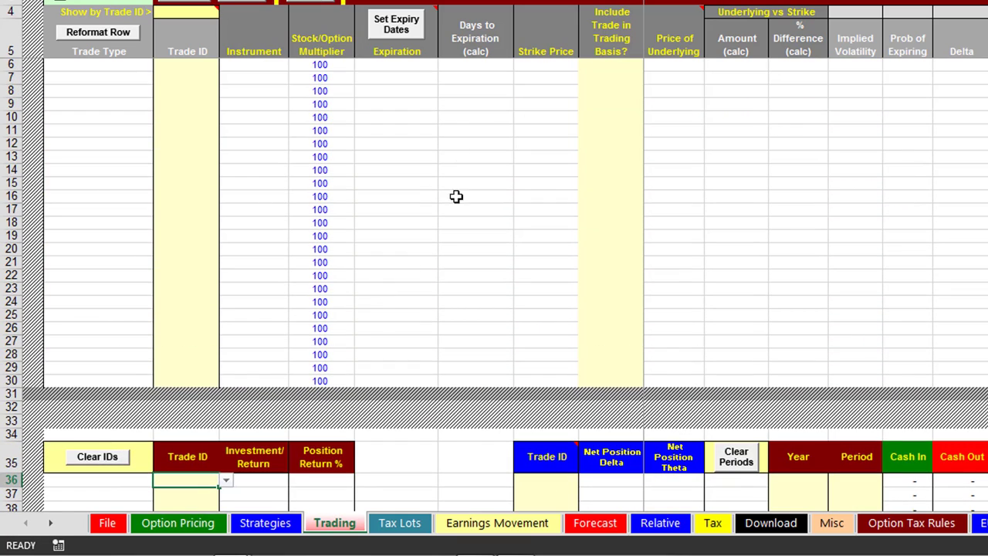
{"action": "left_click", "coordinate": [407, 68]}
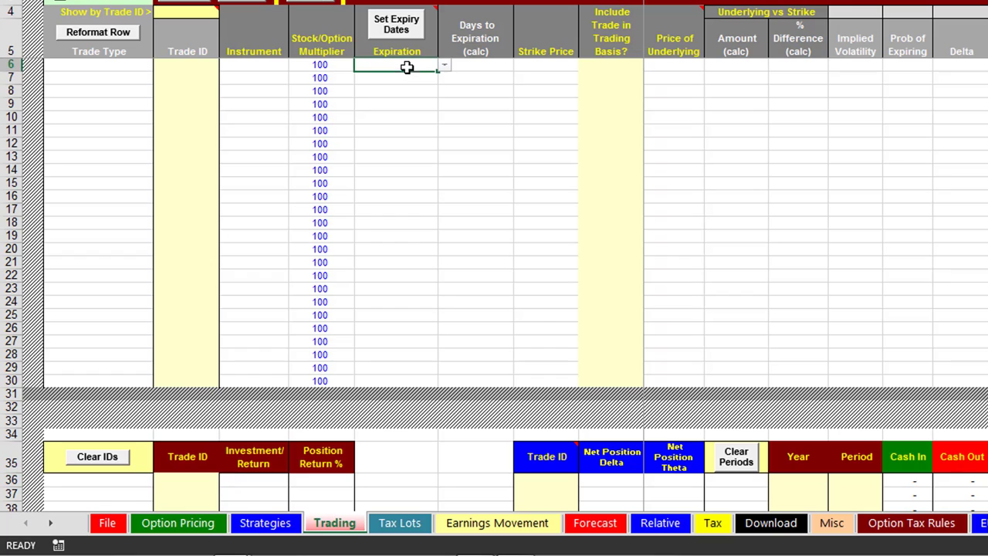
{"action": "left_click", "coordinate": [445, 70]}
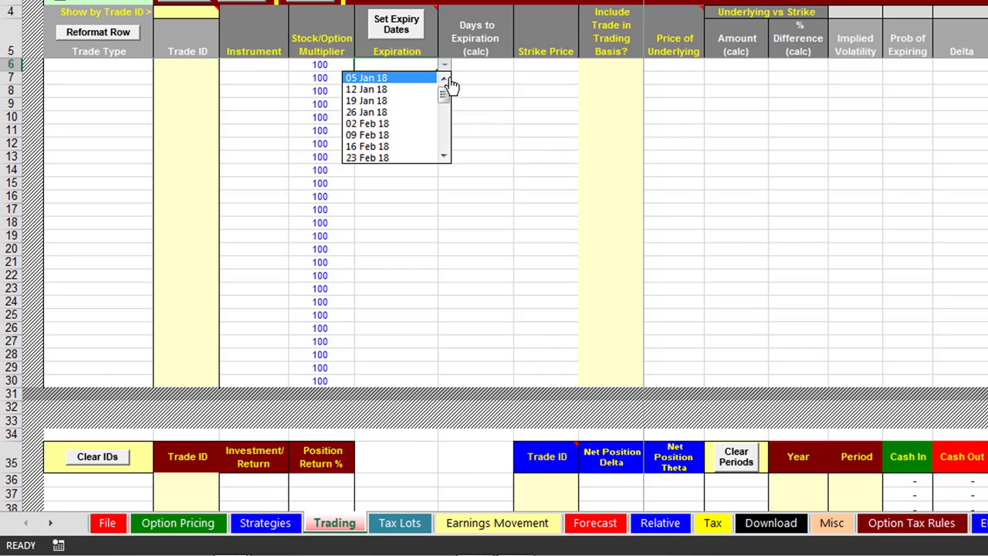
{"action": "key", "text": "Escape"}
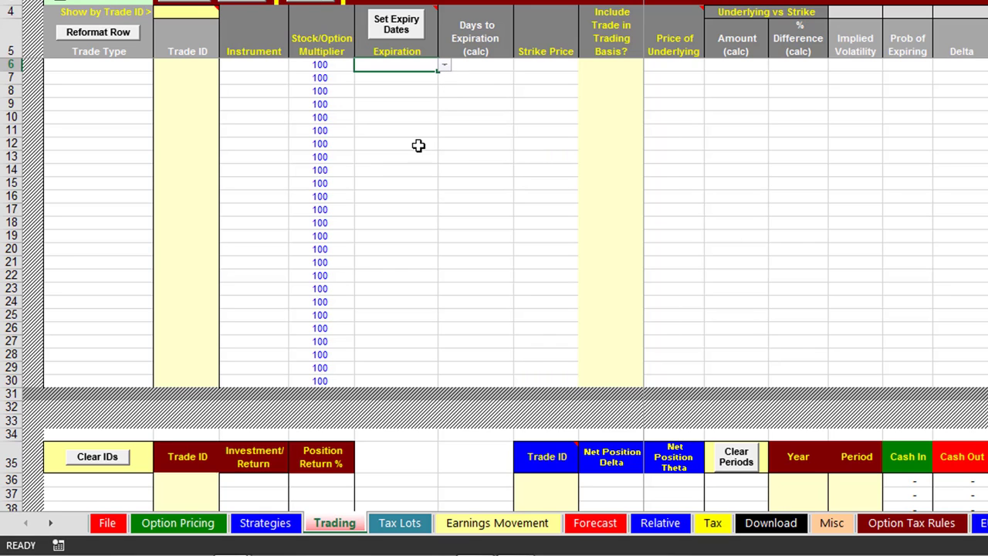
Set the first expiration month for the expiration dropdown to -12.
{"action": "scroll", "coordinate": [417, 154], "scroll_direction": "down", "scroll_amount": 13}
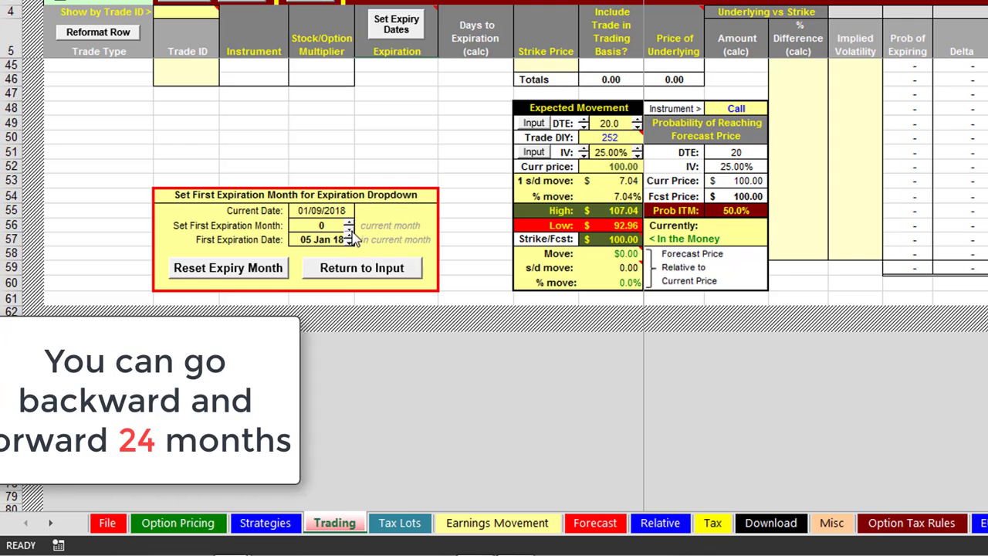
{"action": "left_click", "coordinate": [348, 232]}
{"action": "left_click", "coordinate": [348, 233]}
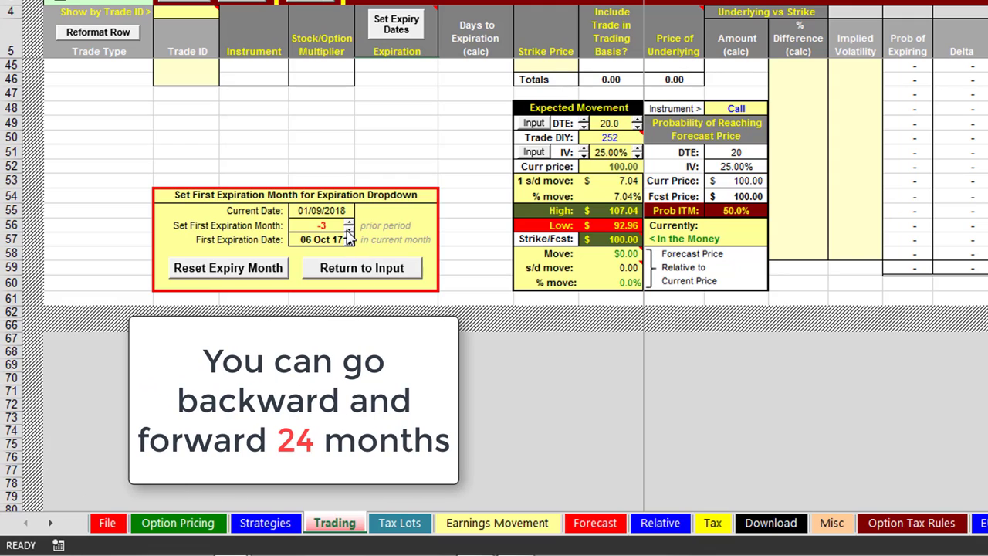
{"action": "left_click", "coordinate": [348, 233]}
{"action": "left_click", "coordinate": [348, 232]}
{"action": "left_click", "coordinate": [349, 232]}
{"action": "left_click", "coordinate": [348, 233]}
{"action": "left_click", "coordinate": [348, 232]}
{"action": "left_click", "coordinate": [348, 232]}
{"action": "left_click", "coordinate": [348, 233]}
{"action": "left_click", "coordinate": [348, 232]}
{"action": "left_click", "coordinate": [348, 233]}
{"action": "scroll", "coordinate": [367, 278], "scroll_direction": "up", "scroll_amount": 2}
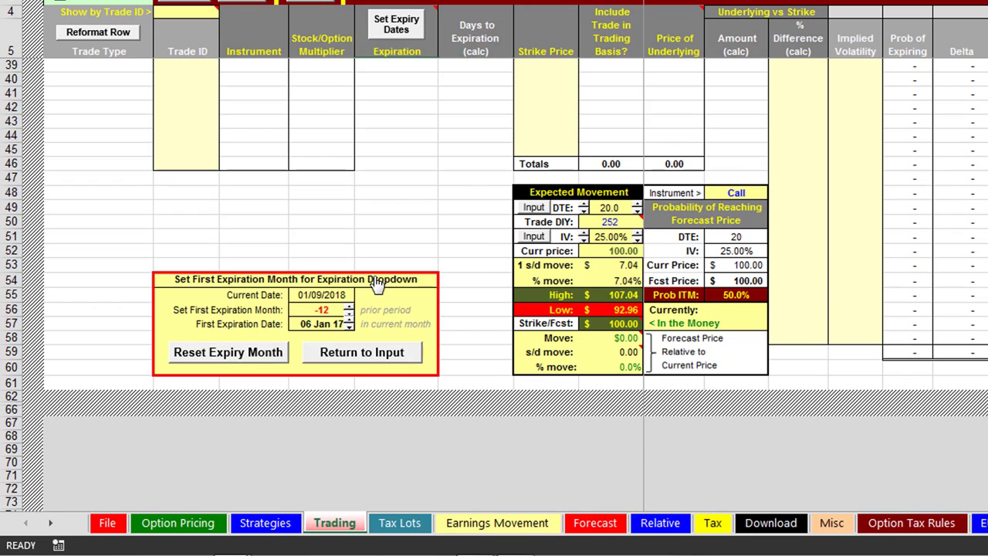
Return to the trade input rows and check the Expiration date choices for row 6.
{"action": "left_click", "coordinate": [376, 357]}
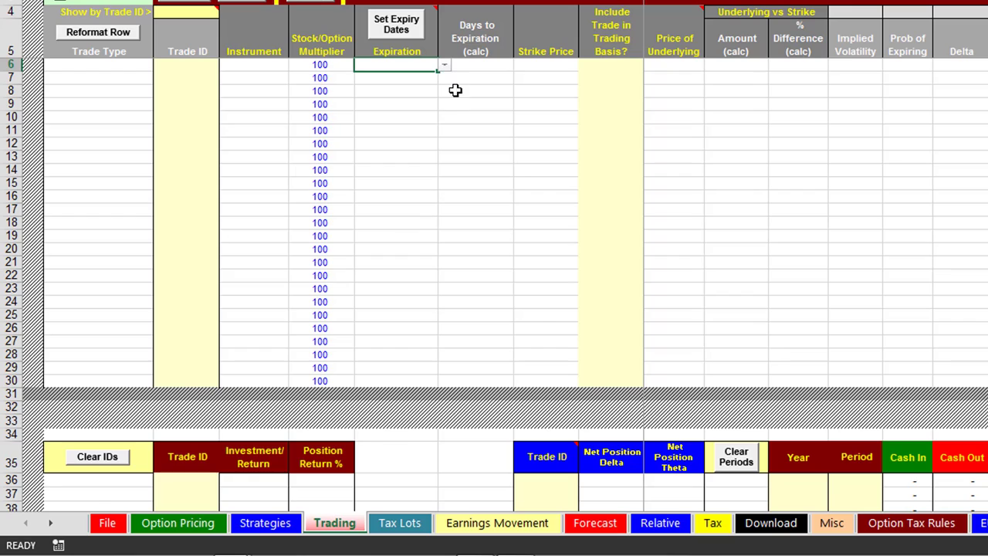
{"action": "left_click", "coordinate": [444, 67]}
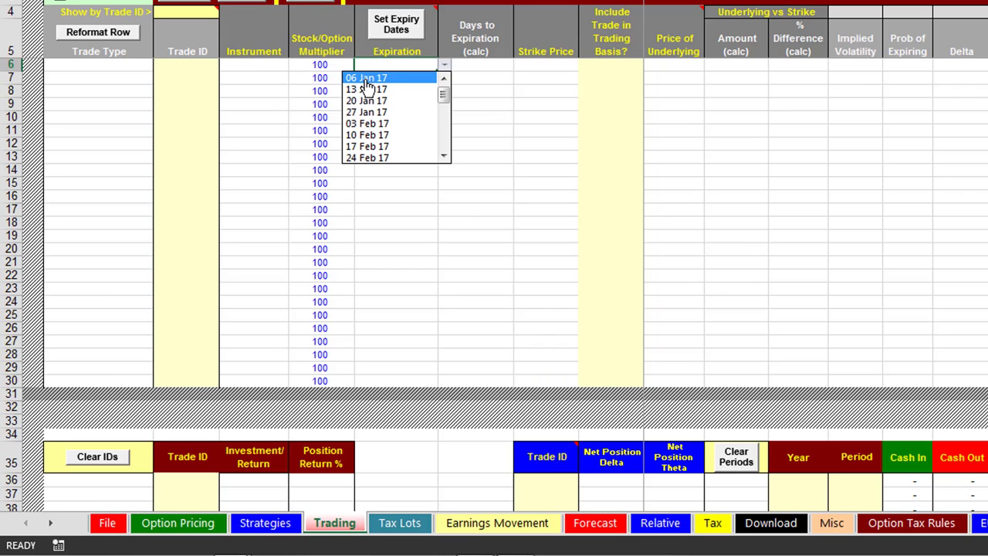
{"action": "key", "text": "Escape"}
Reset the first expiration month to the current month.
{"action": "scroll", "coordinate": [406, 324], "scroll_direction": "down", "scroll_amount": 12}
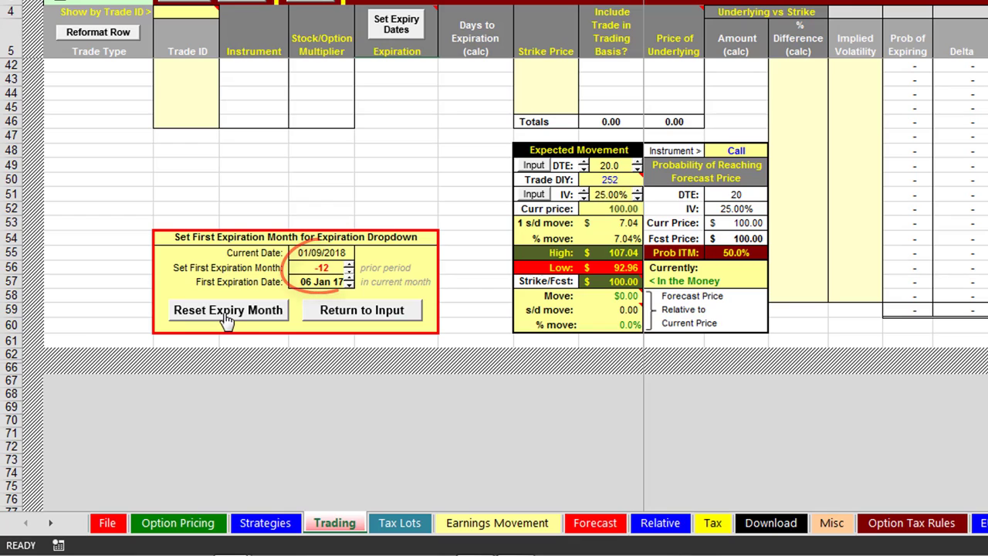
{"action": "left_click", "coordinate": [234, 325]}
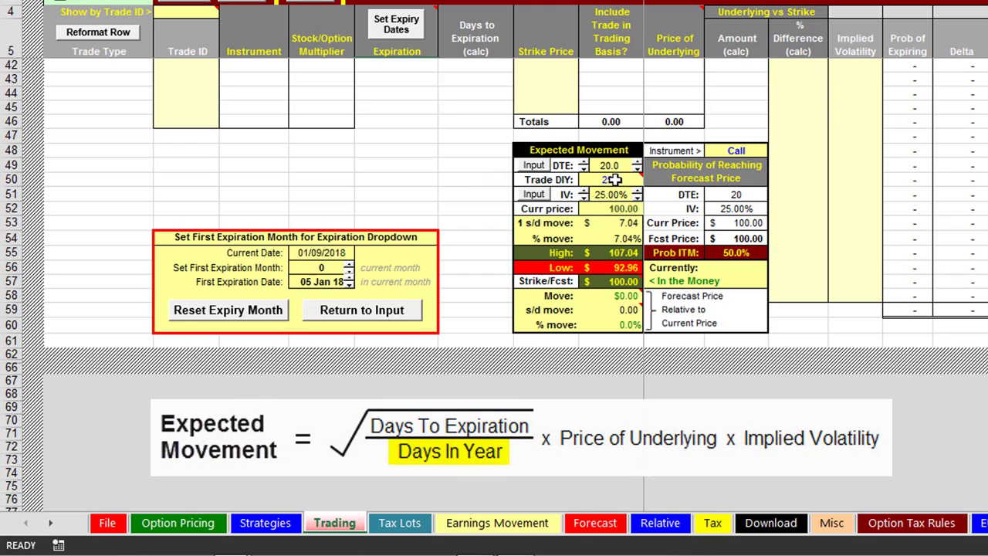
Set the days in year (DIY) in the Expected Movement calculator to 365.
{"action": "left_click", "coordinate": [616, 182]}
{"action": "left_click", "coordinate": [650, 181]}
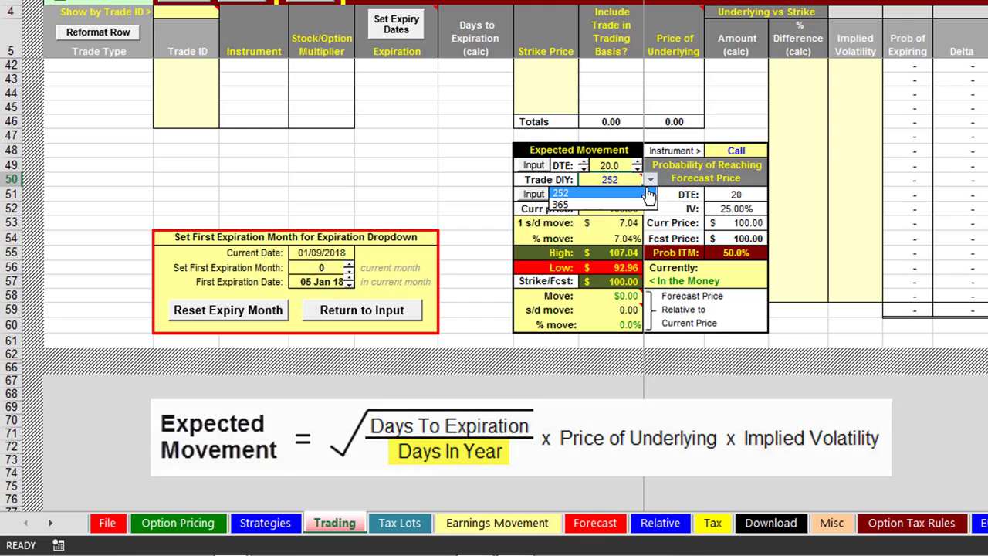
{"action": "left_click", "coordinate": [617, 204]}
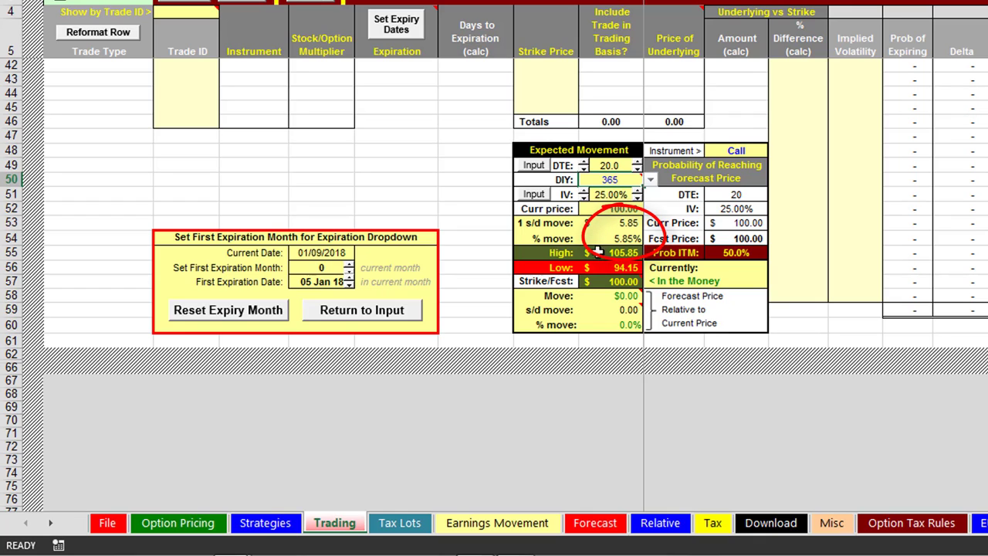
Consult the Forecast sheet and go back to the trade rows of the Trading sheet.
{"action": "left_click", "coordinate": [595, 524]}
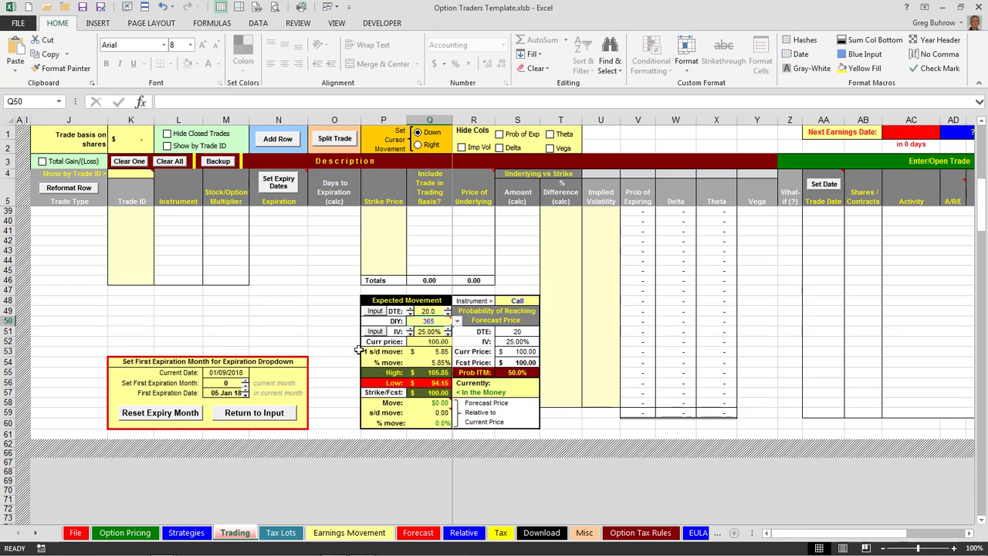
{"action": "scroll", "coordinate": [355, 349], "scroll_direction": "up", "scroll_amount": 8}
{"action": "scroll", "coordinate": [355, 349], "scroll_direction": "up", "scroll_amount": 4}
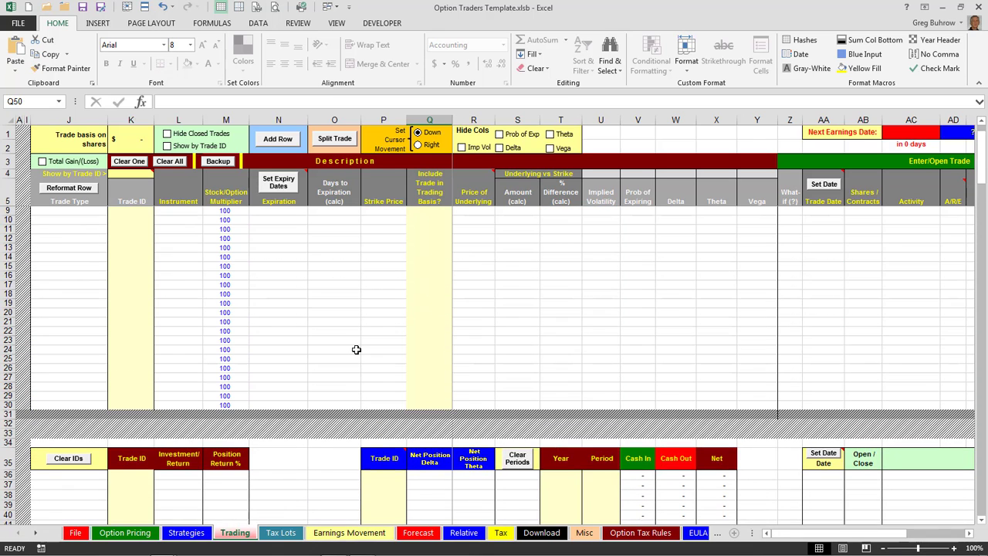